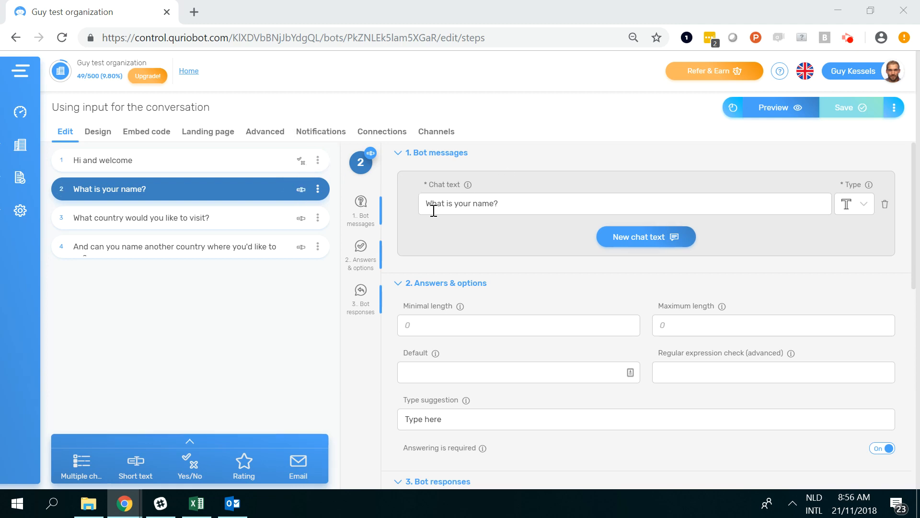
Add a new bot response to the "What is your name?" step
left_click(448, 204)
left_click(573, 139)
left_click(553, 200)
scroll(502, 221, "down", 3)
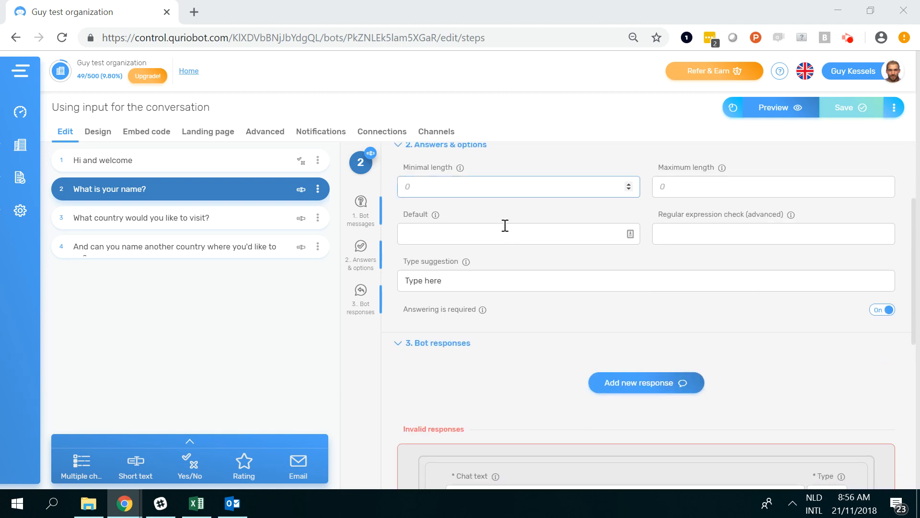
left_click(610, 379)
scroll(668, 384, "down", 2)
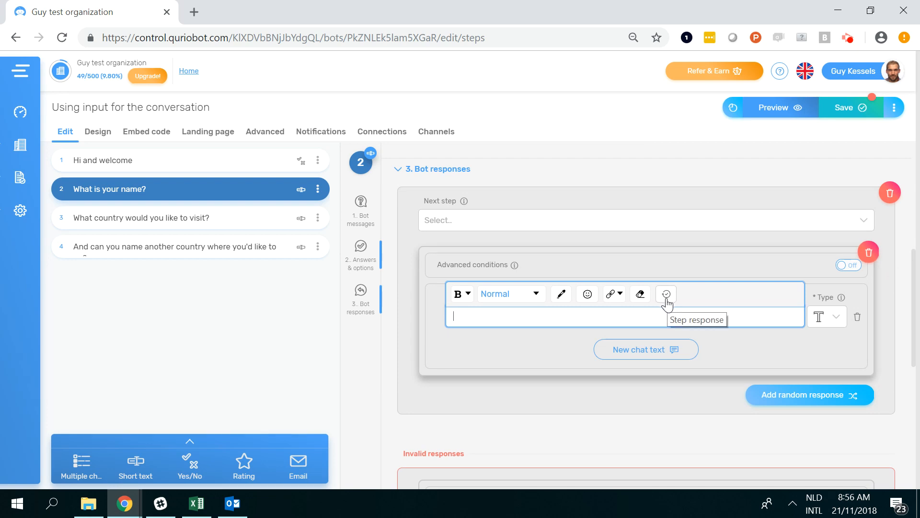
scroll(668, 288, "up", 3)
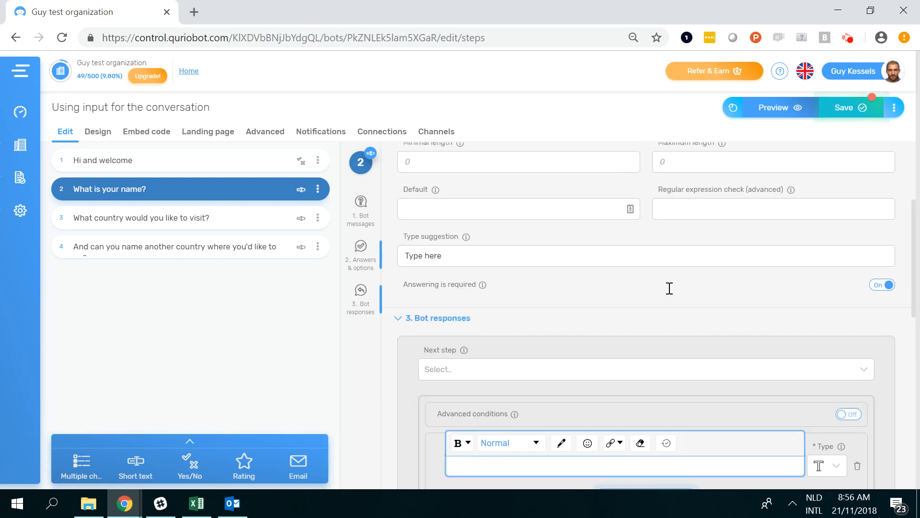
scroll(669, 288, "up", 3)
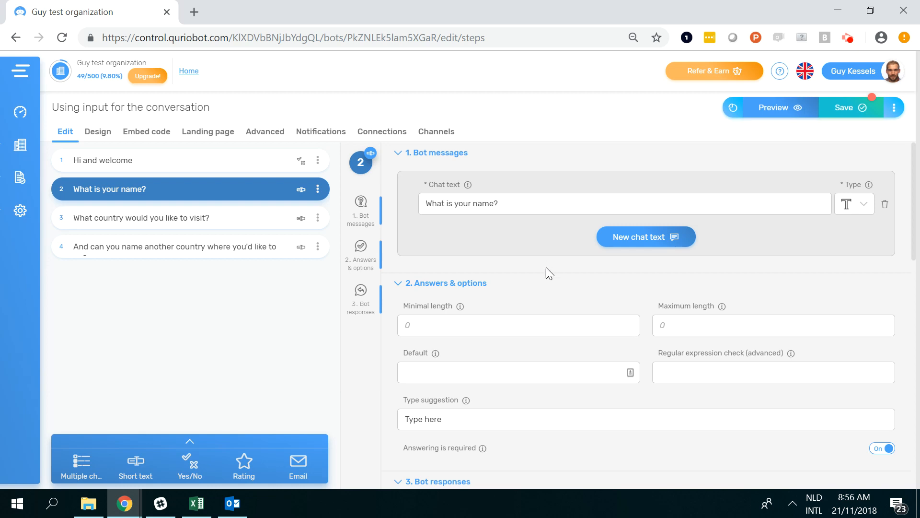
scroll(546, 271, "down", 4)
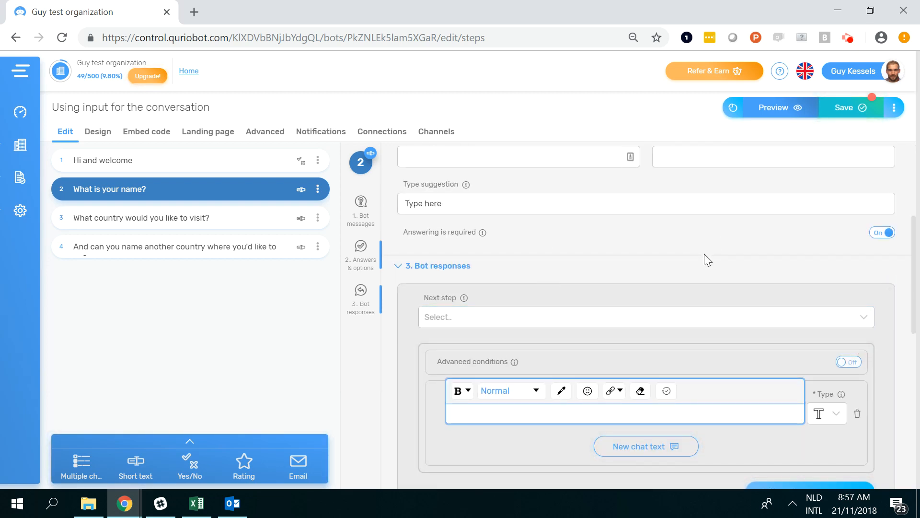
Write the response's chat text as "What a coincidence! I also know somebody who is called"
type("I al")
key("BackSpace")
key("BackSpace")
key("BackSpace")
type("coincidence! I also know somebod")
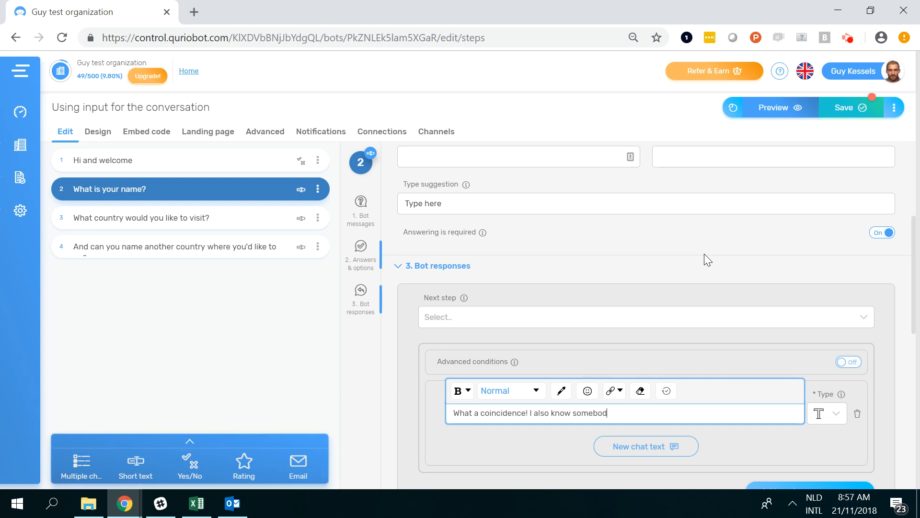
type("y who is called")
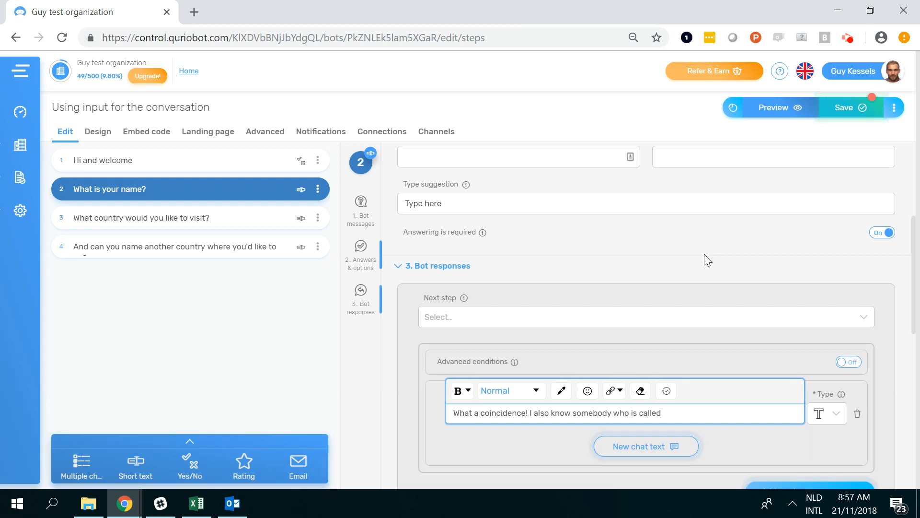
Insert the answer to the "What is your name?" step at the end of the response text and save the bot
left_click(674, 396)
left_click(690, 434)
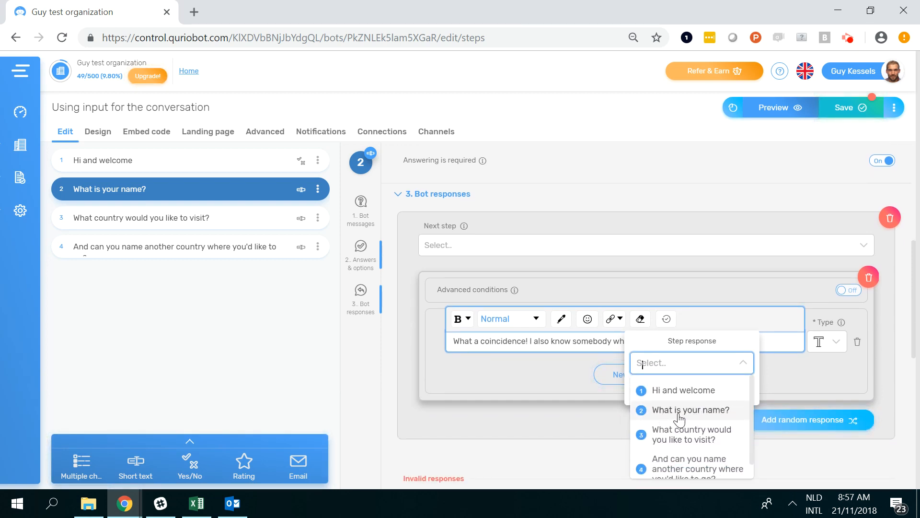
left_click(661, 410)
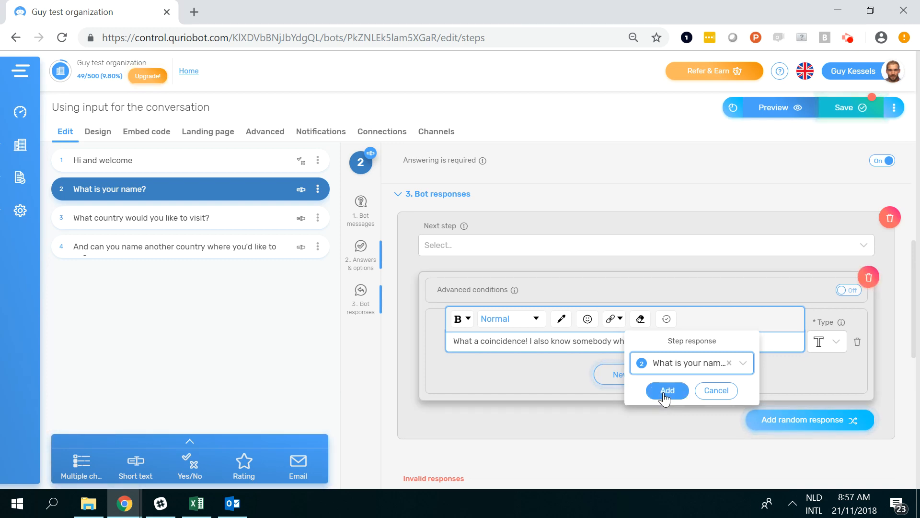
left_click(664, 392)
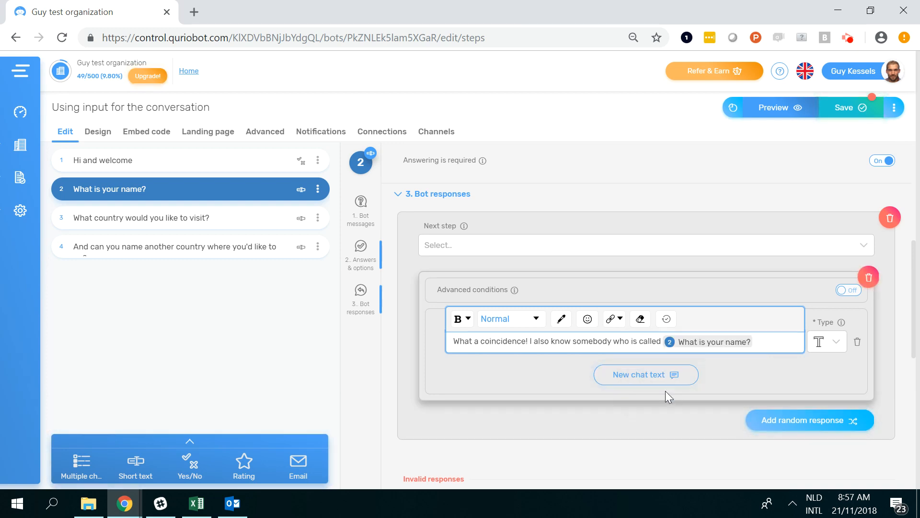
left_click(848, 110)
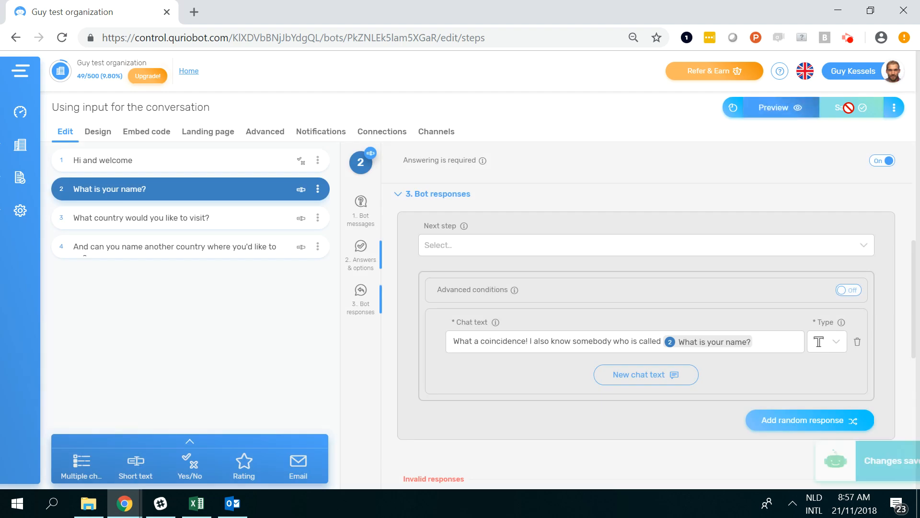
Preview the bot, answer Yes to start, submit a first name, check the personalised reply, and leave the preview
left_click(772, 113)
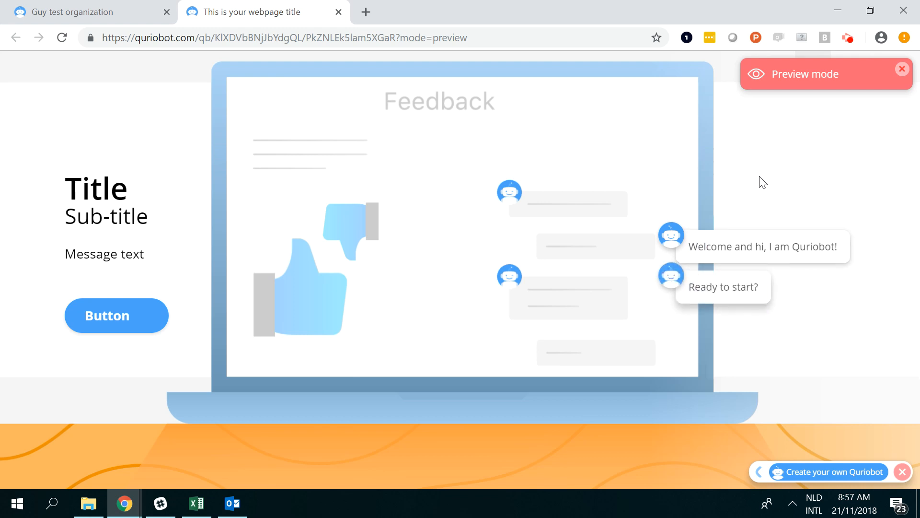
left_click(747, 290)
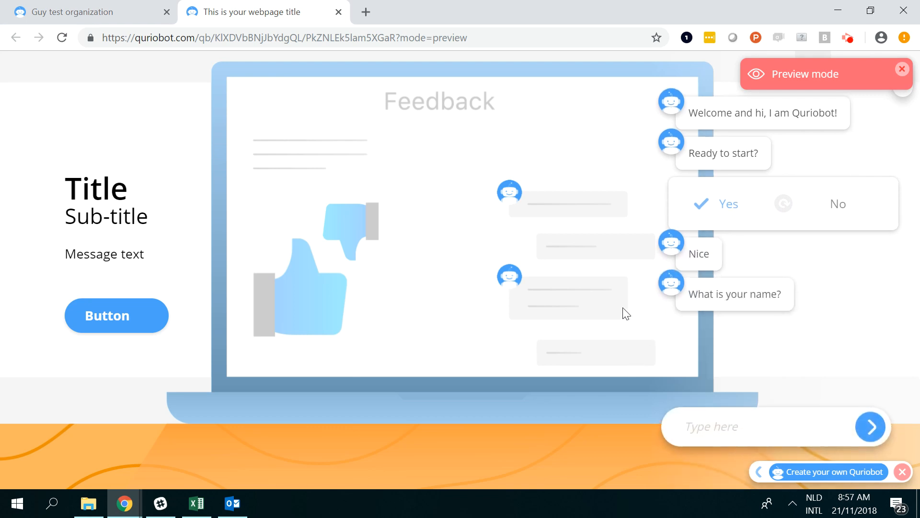
type("Guy")
key("Return")
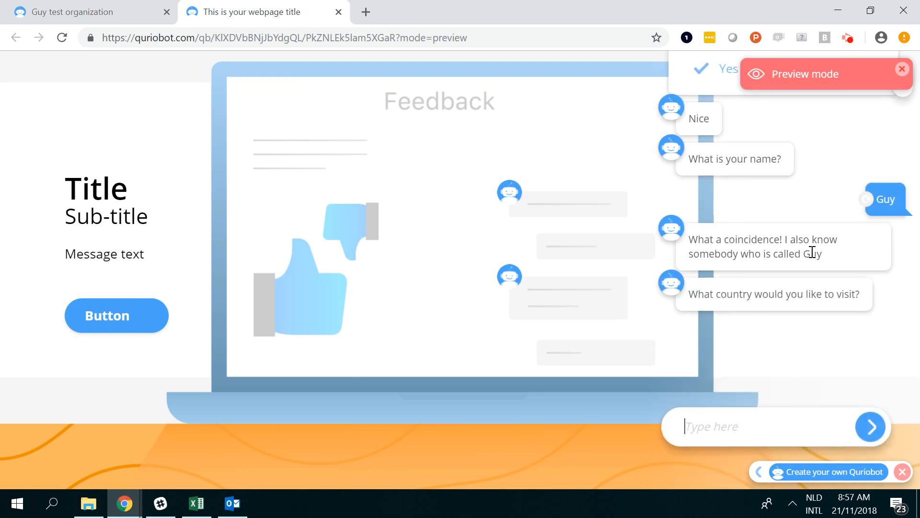
left_click_drag(801, 254, 825, 254)
left_click(339, 11)
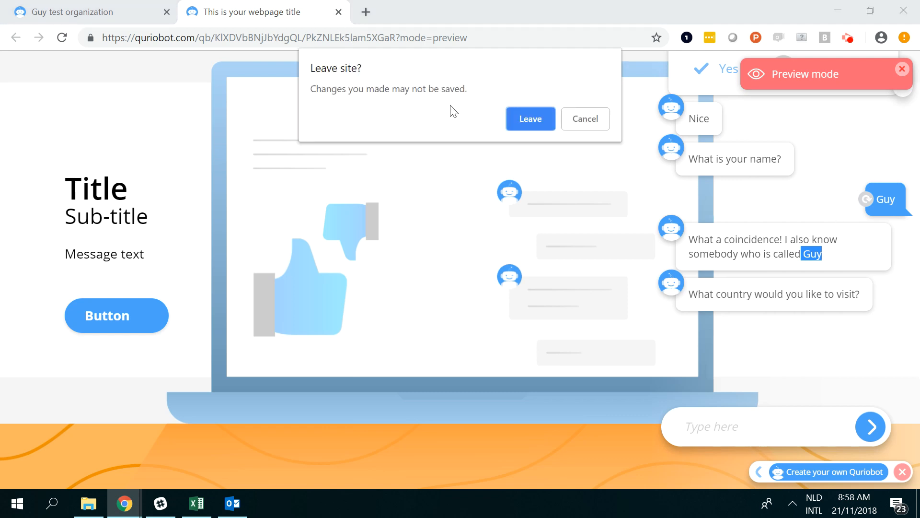
left_click(516, 125)
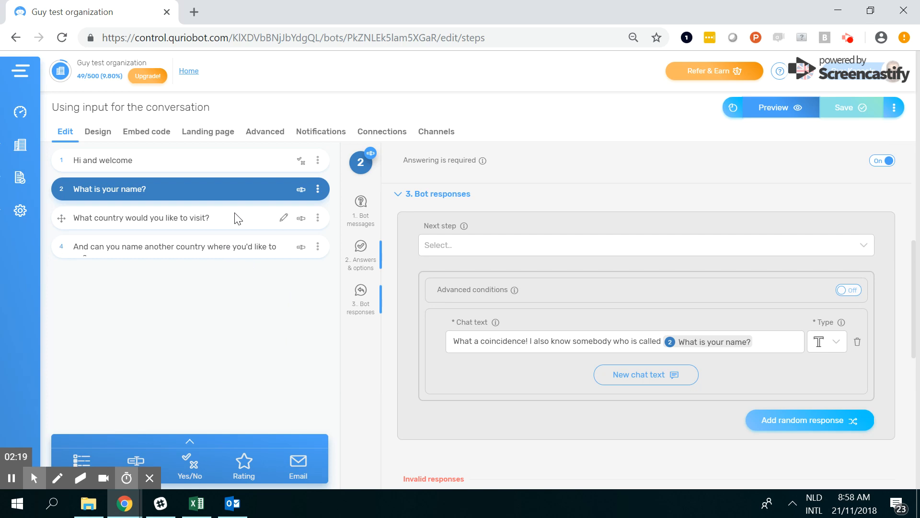
Review the two country questions, then add a step variable named country1 linked to "What country would you like to visit?"
left_click(263, 219)
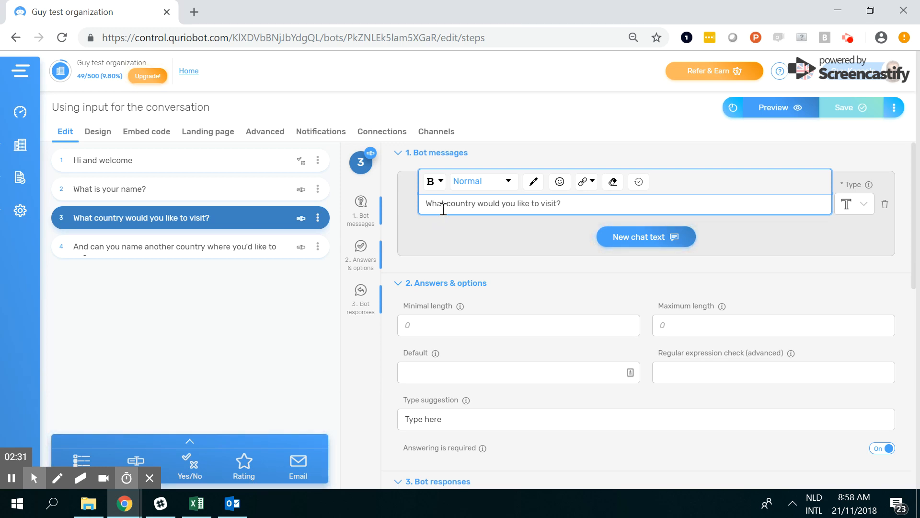
left_click(239, 252)
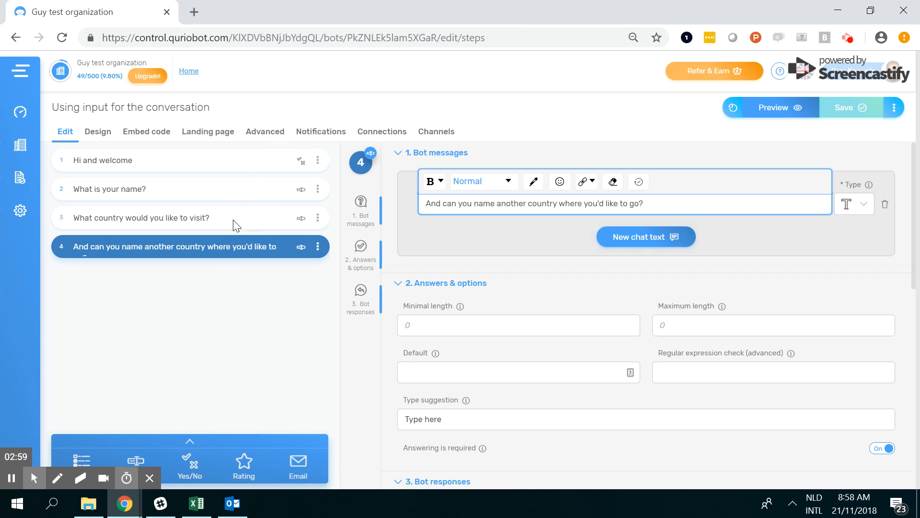
left_click(261, 139)
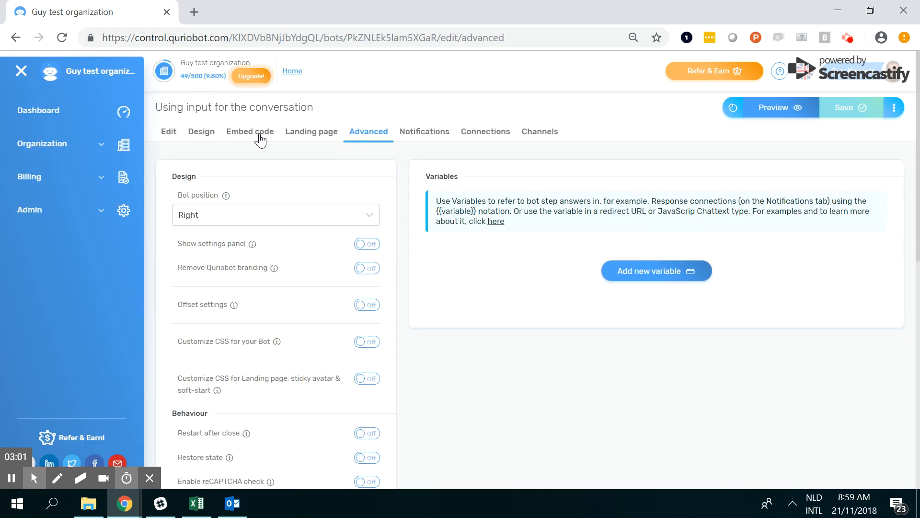
left_click(642, 277)
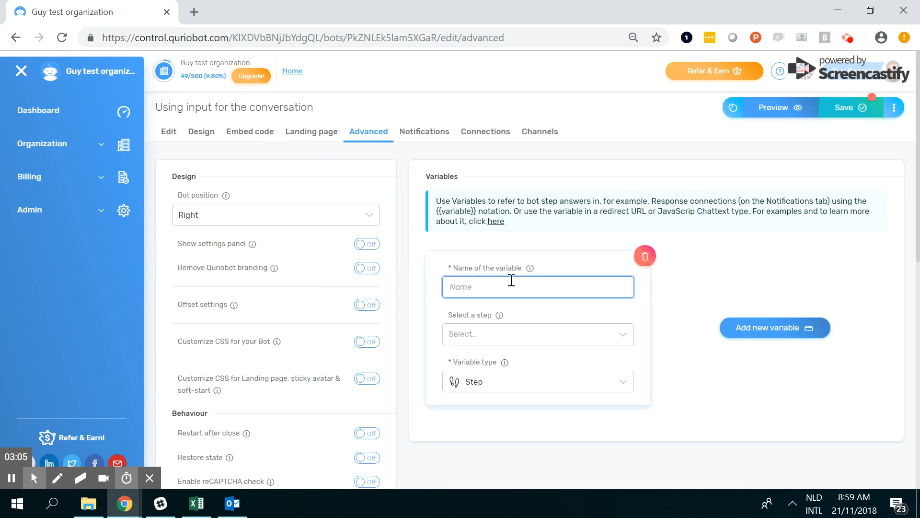
type("country1")
left_click(521, 335)
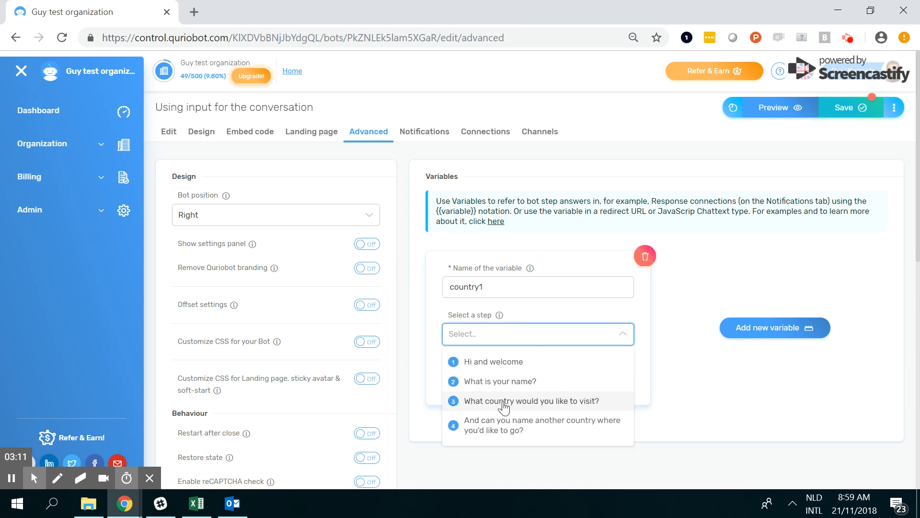
left_click(502, 405)
Add a variable country2 linked to the "And can you name another country where you'd like to go?" step and save
left_click(763, 332)
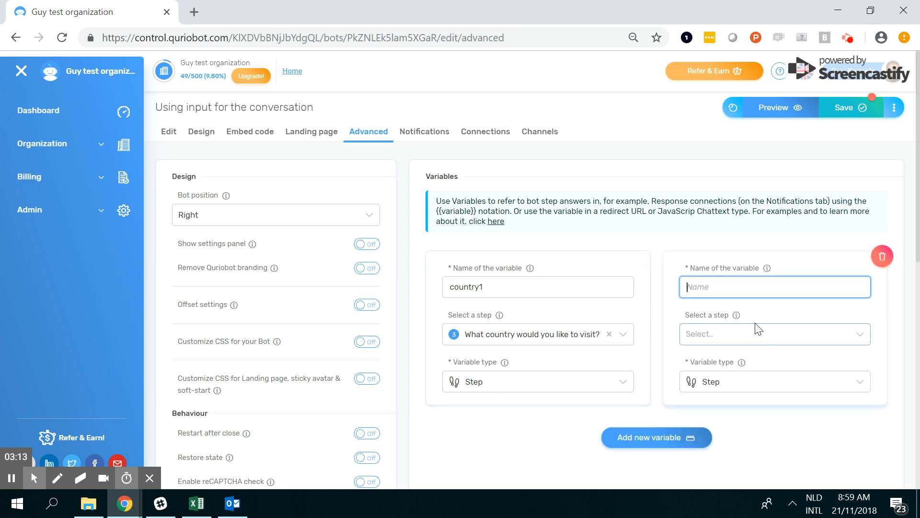
type("country2")
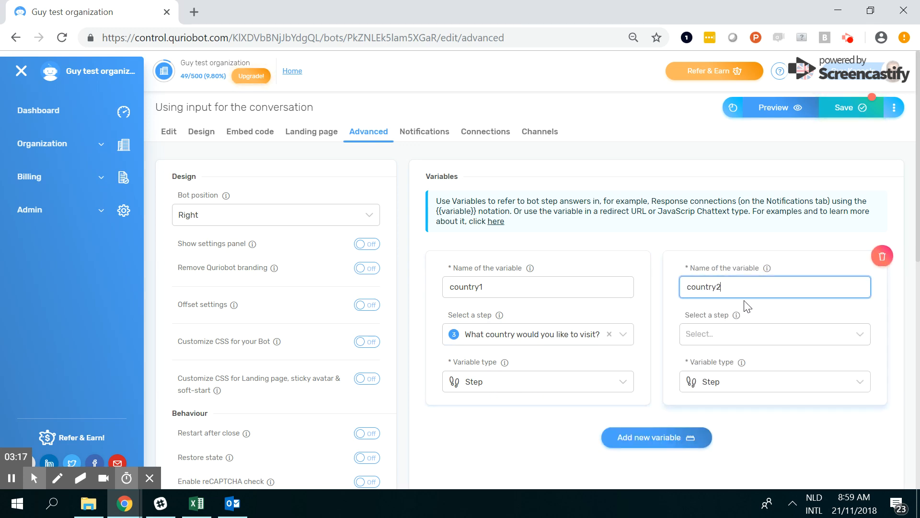
left_click(744, 334)
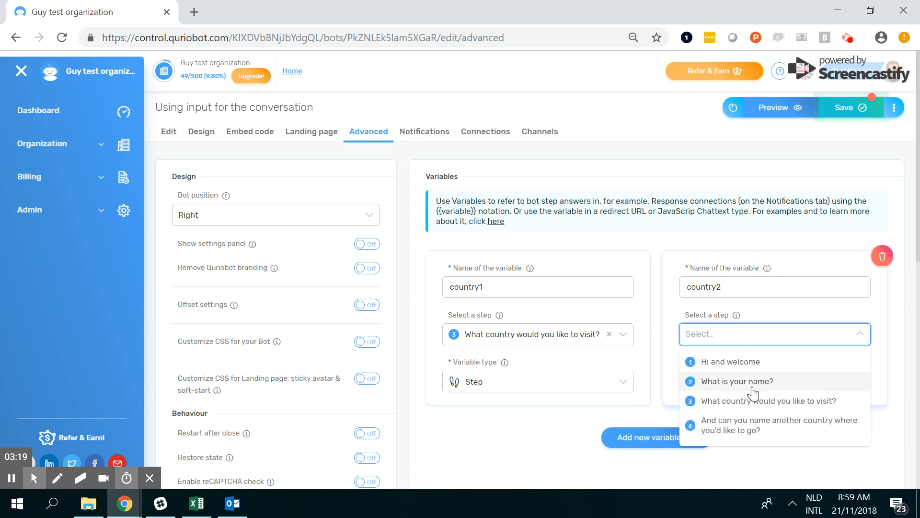
left_click(725, 428)
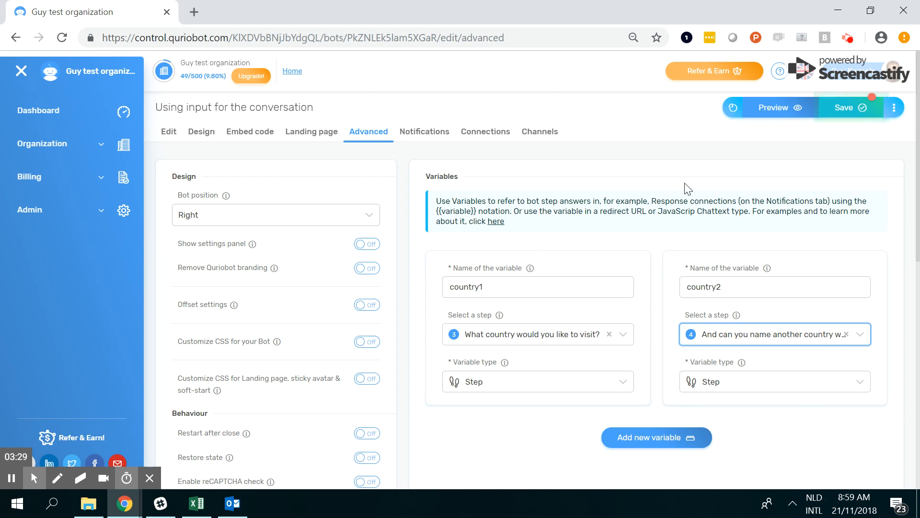
left_click(843, 110)
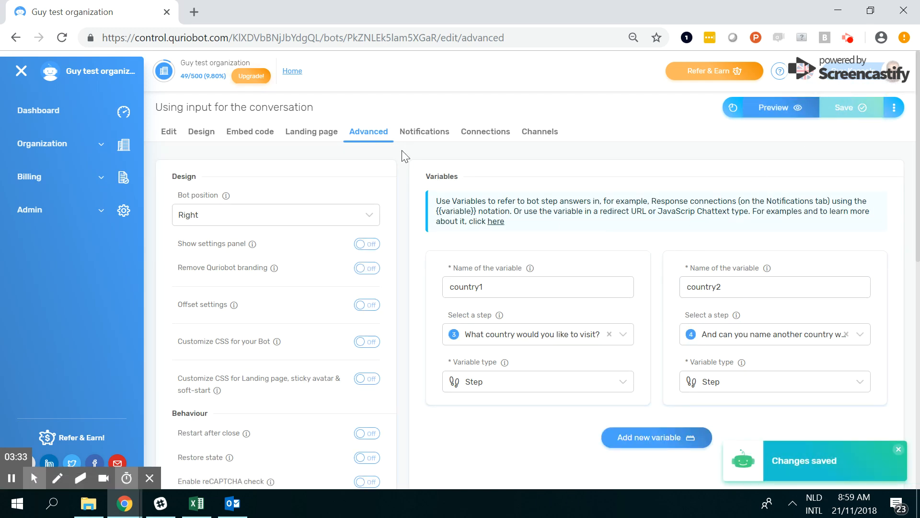
Add a multiple choice step to the conversation with the chat text "Which one these two countries would you like best?"
left_click(168, 133)
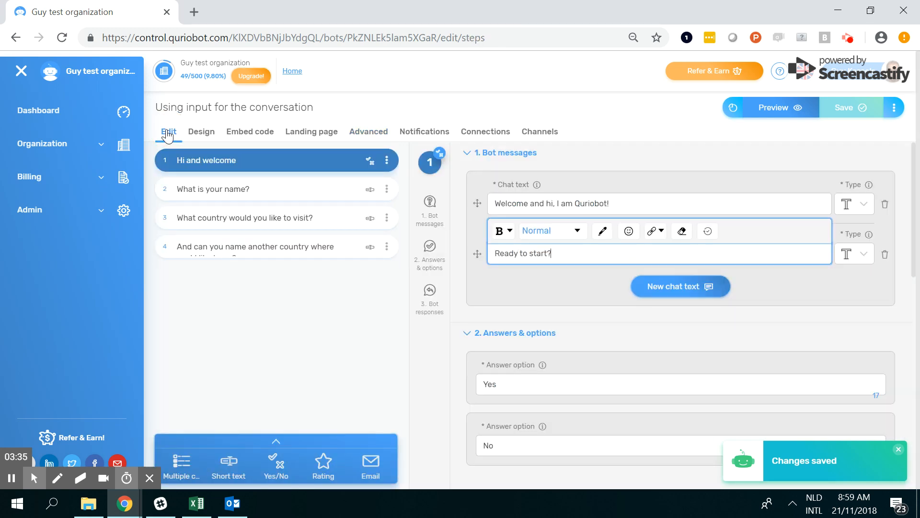
left_click(179, 472)
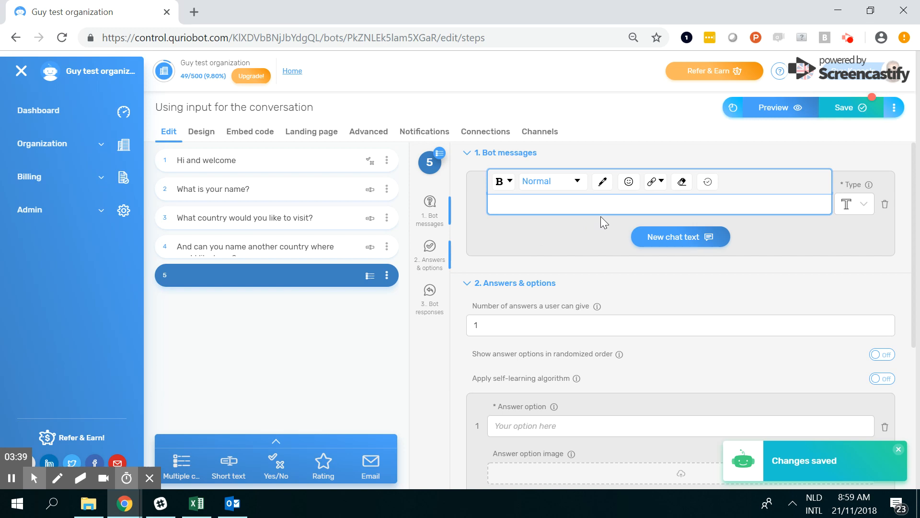
type("Which one these two count")
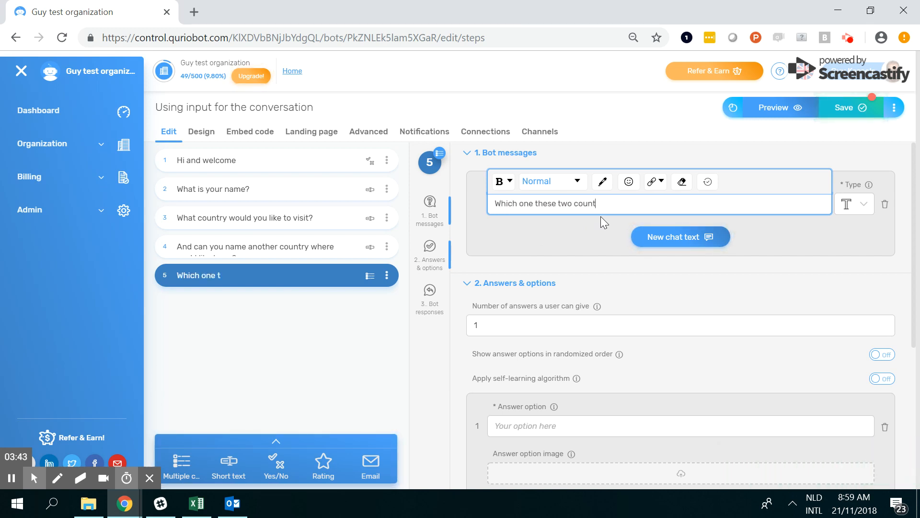
type("ries would you like b")
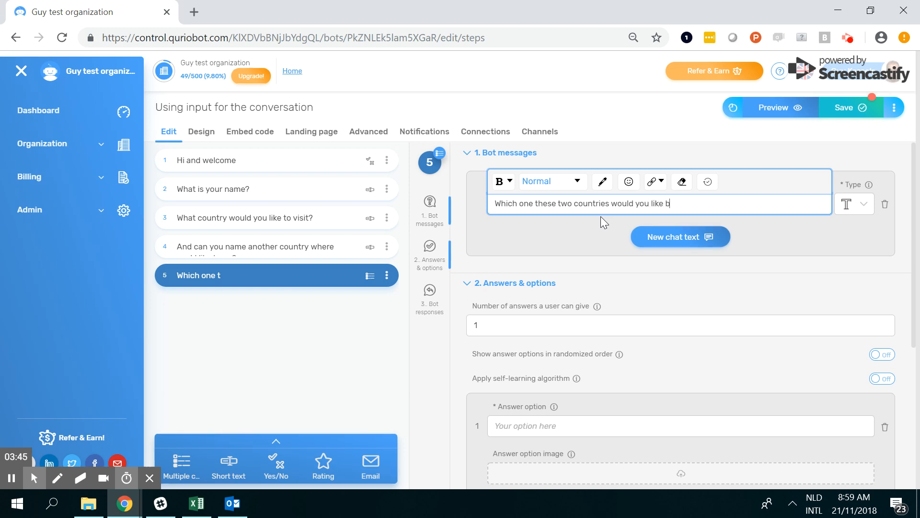
type("est?")
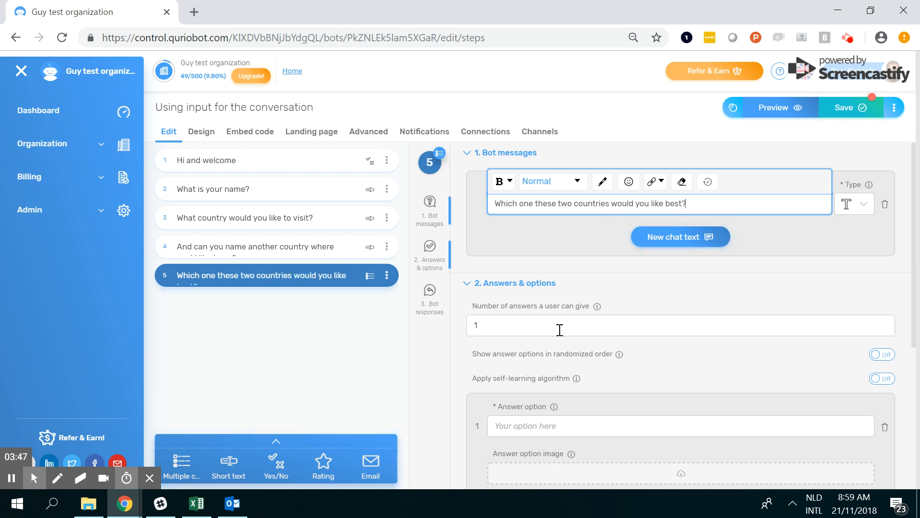
Enter {{country1}} and {{country2}} as the two answer options of the multiple choice step and save the bot
left_click(549, 426)
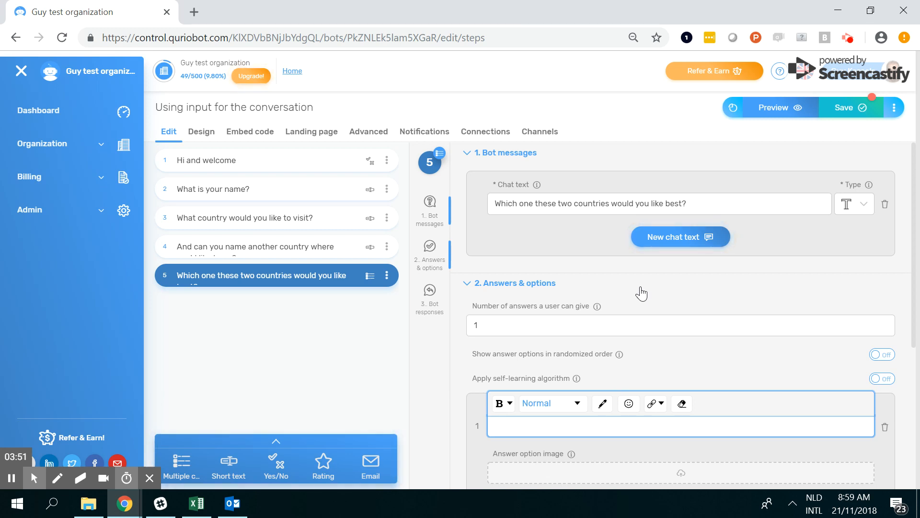
type("{{country1")
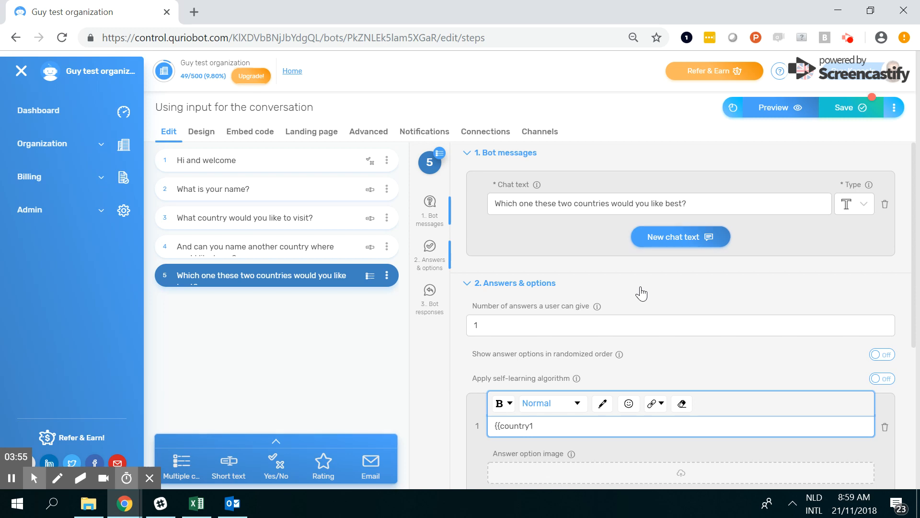
type("}}")
key("Return")
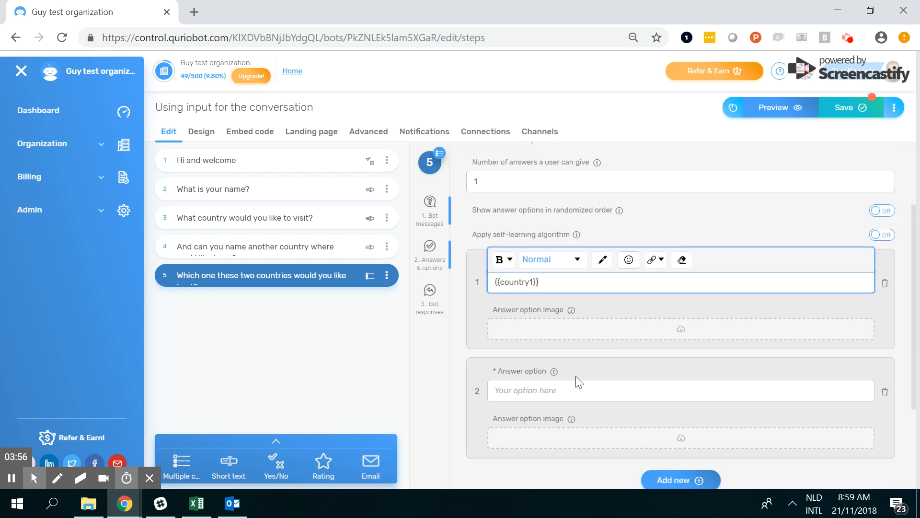
left_click(536, 391)
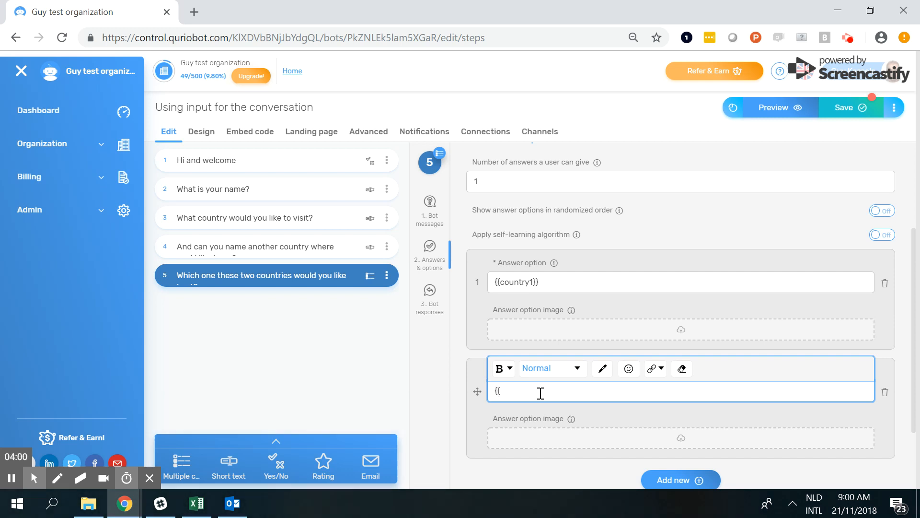
type("{{country2")
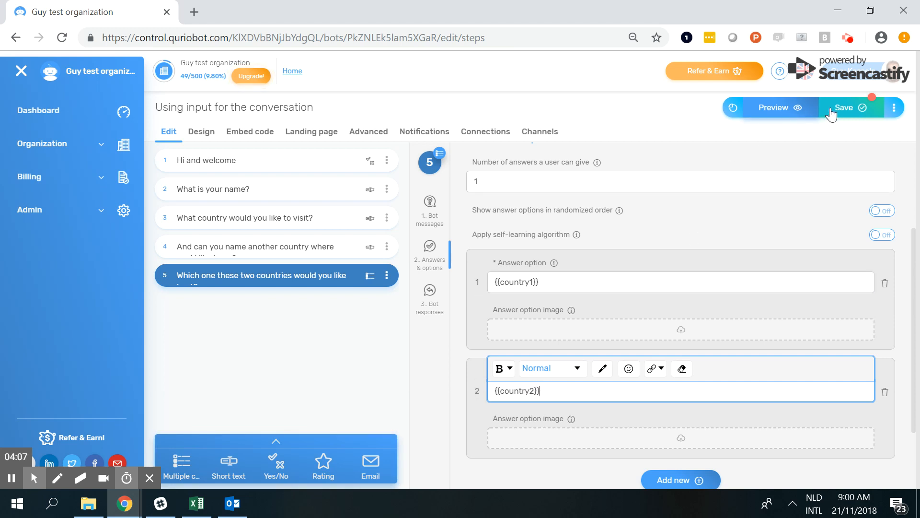
left_click(827, 114)
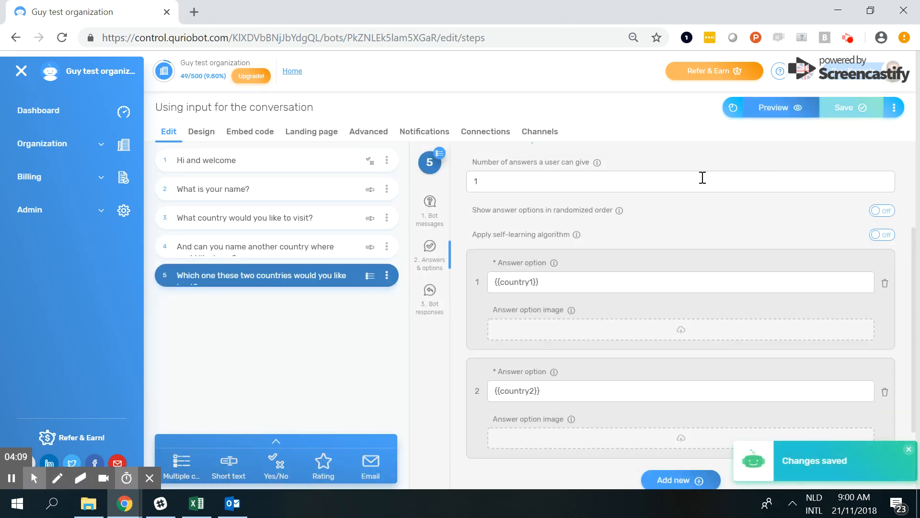
Check the country variables, then preview the bot, answering Yes to start and submitting a first name
left_click(370, 138)
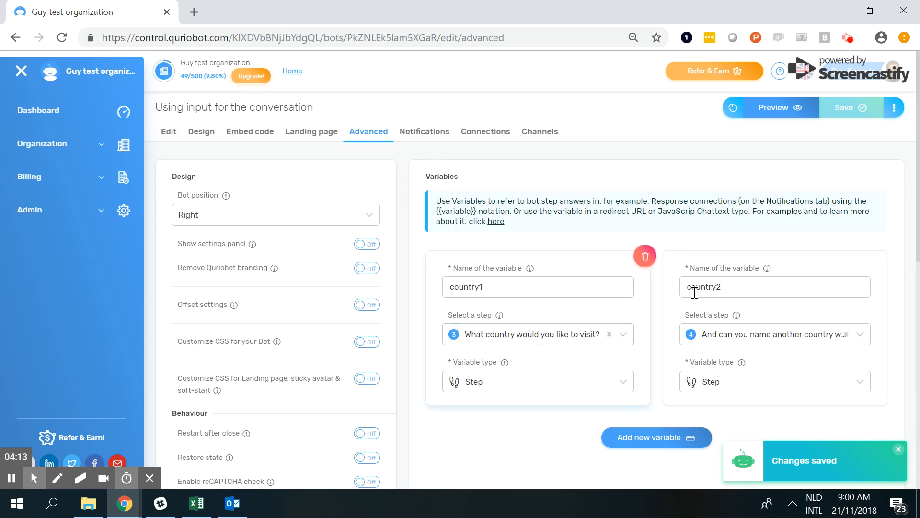
left_click(764, 108)
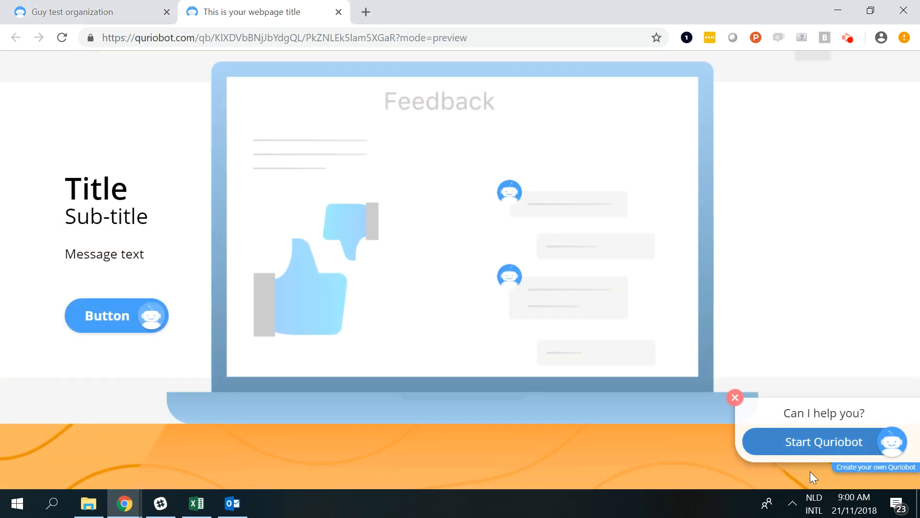
left_click(820, 446)
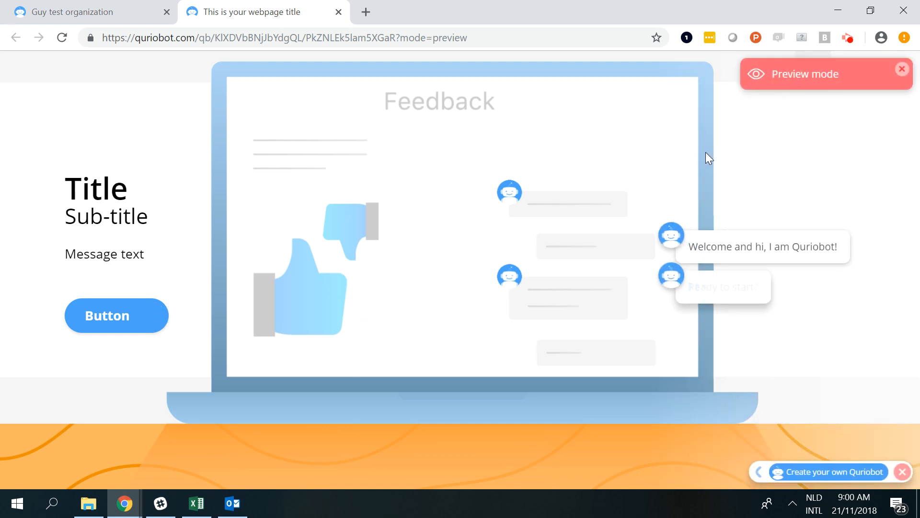
left_click(735, 305)
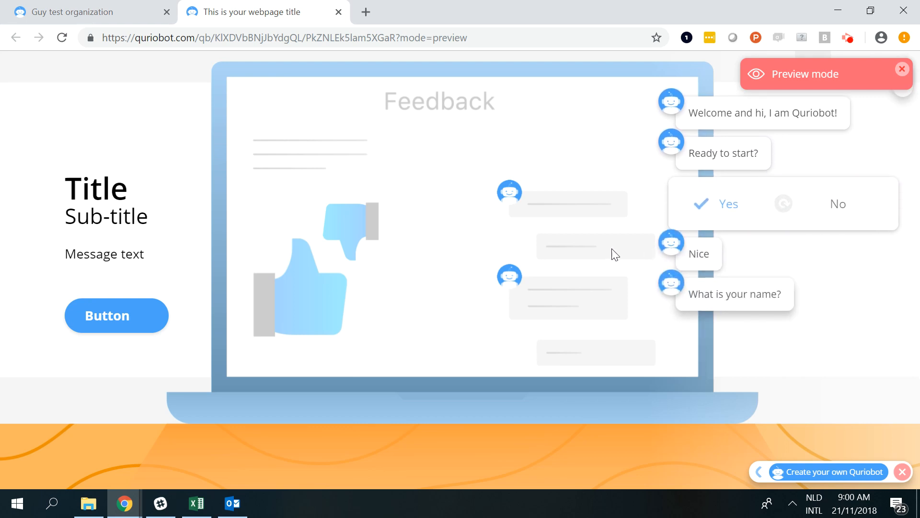
type("Guy")
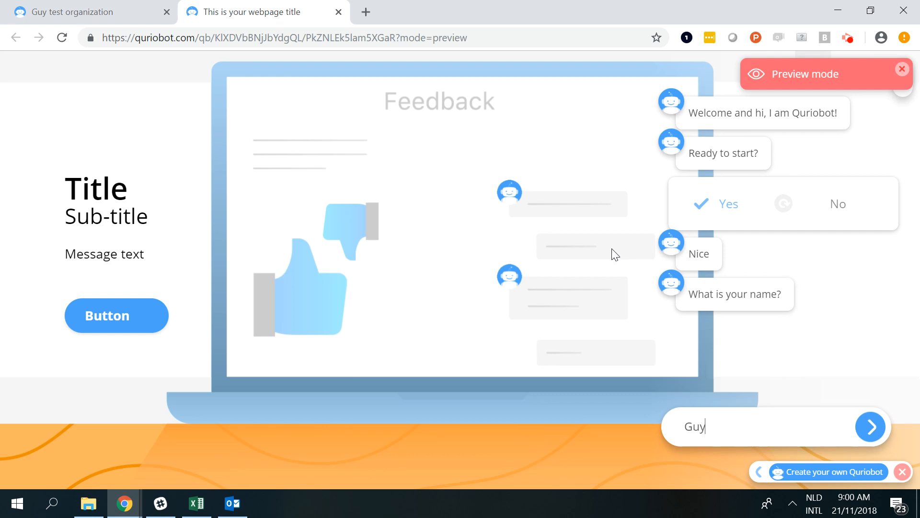
key("Return")
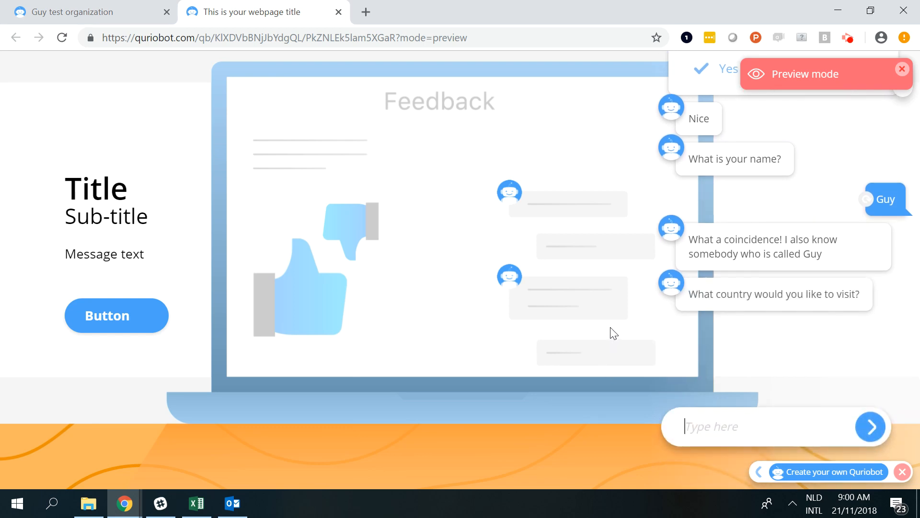
Answer the two country questions in the preview with The Netherlands and Germany
type("The Netherlands")
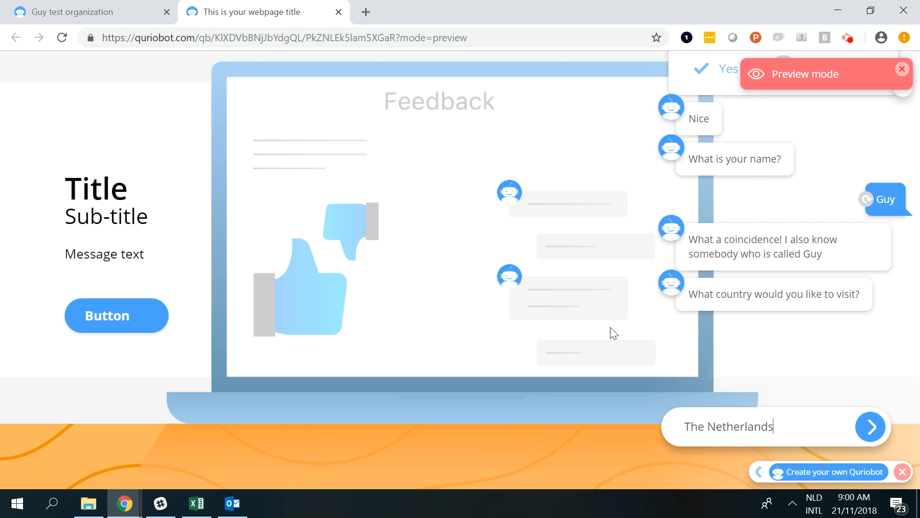
key("Return")
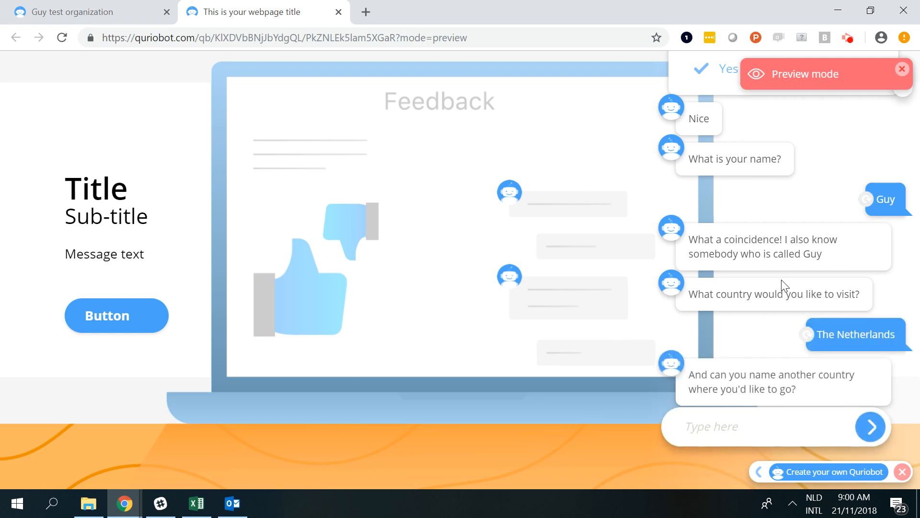
scroll(783, 286, "down", 1)
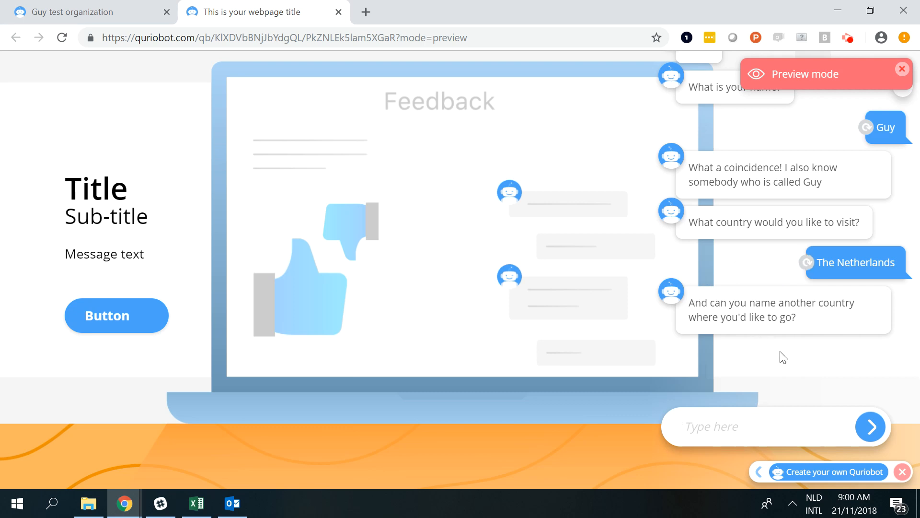
type("Germany")
key("Return")
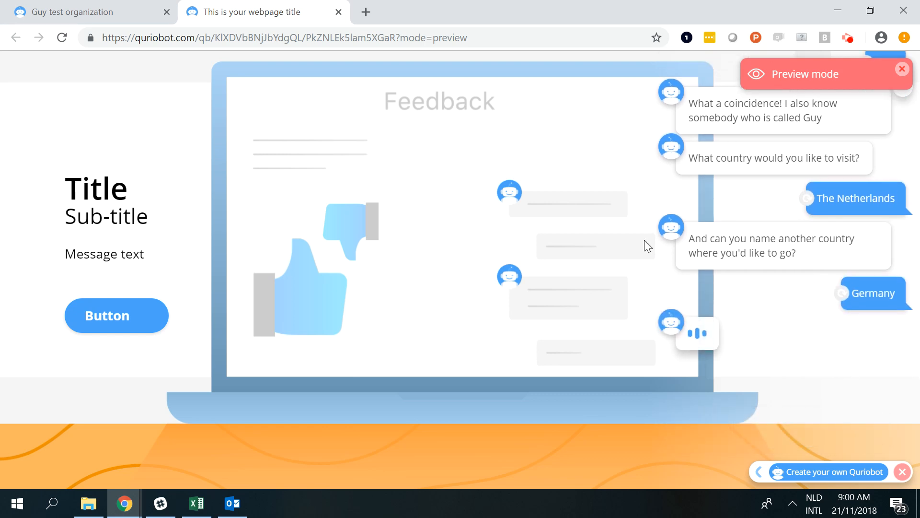